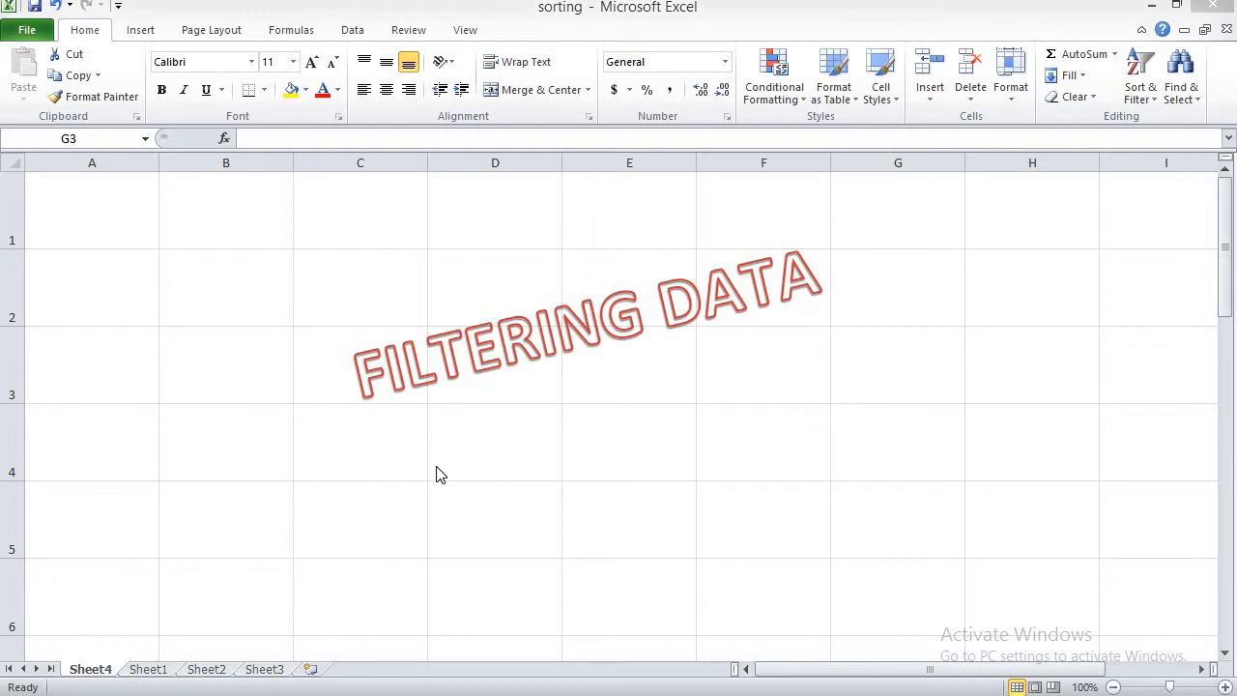
Step: Open Sheet1 and turn on filtering for the student marks table
{"action": "left_click", "coordinate": [145, 669]}
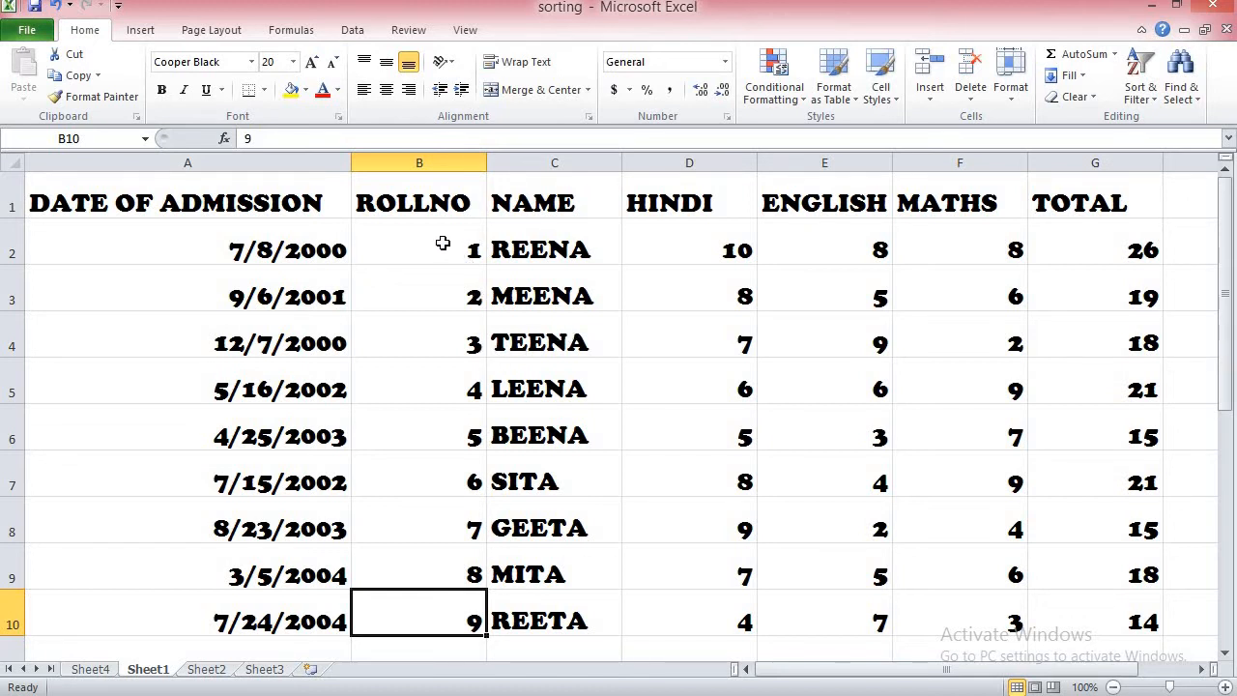
{"action": "left_click", "coordinate": [442, 240]}
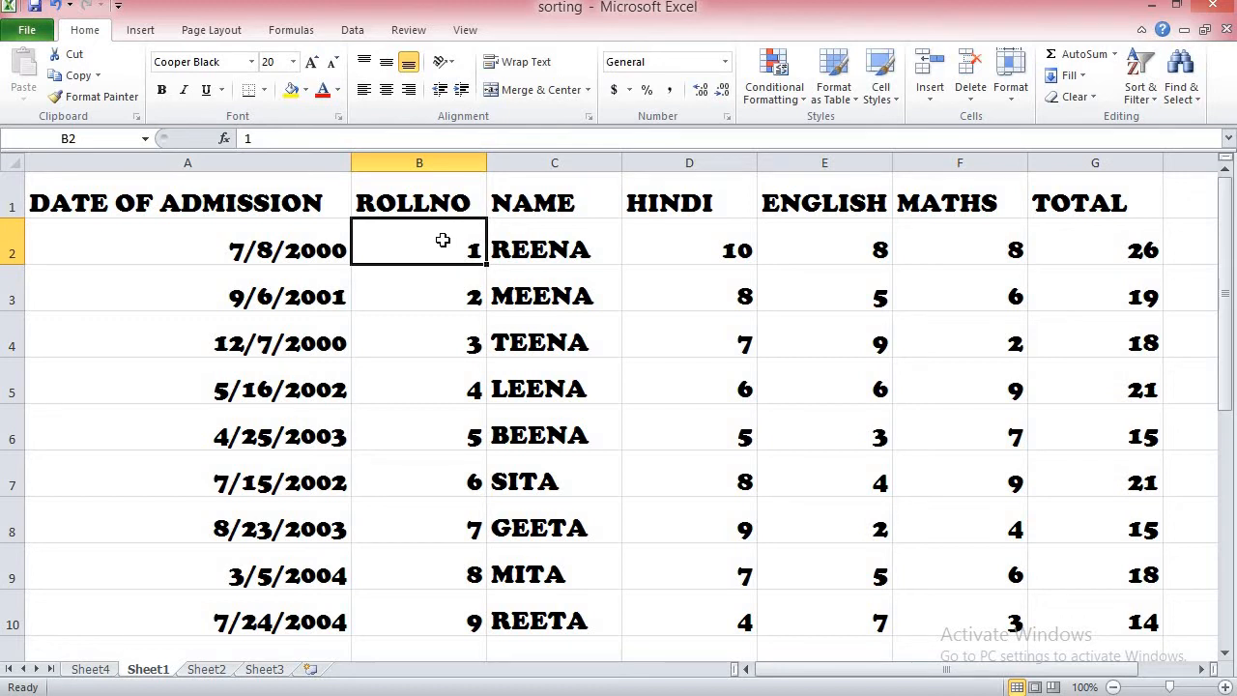
{"action": "left_click", "coordinate": [226, 669]}
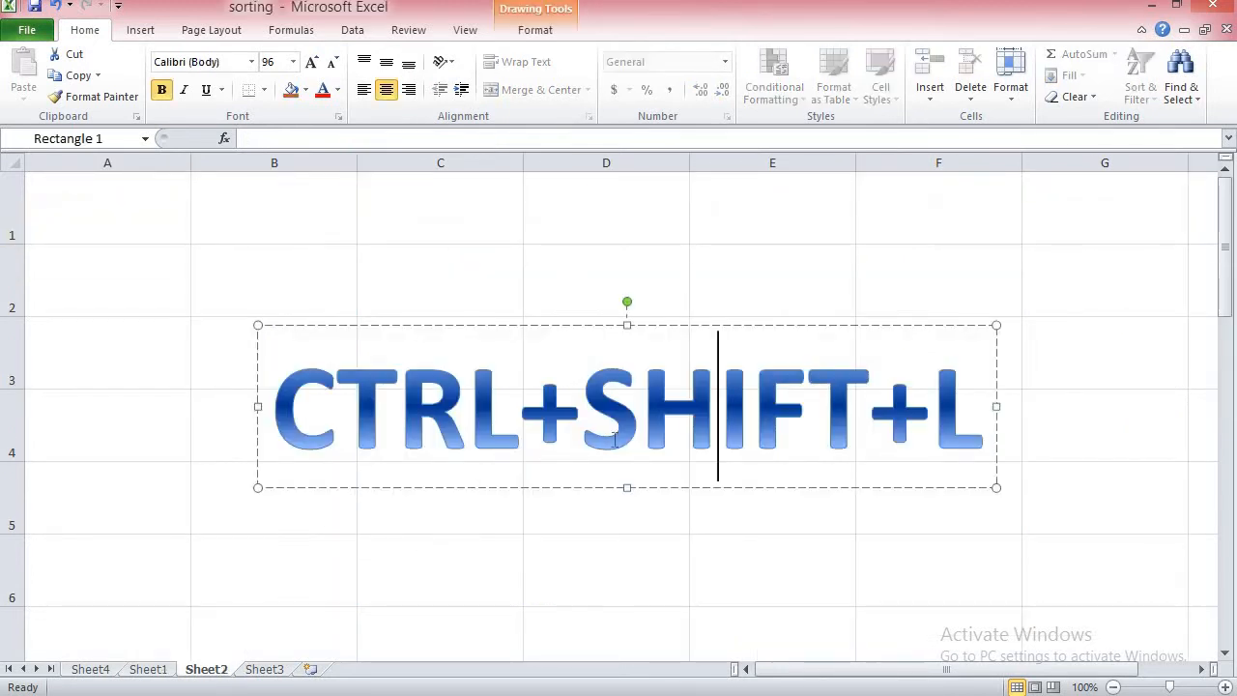
{"action": "left_click", "coordinate": [148, 668]}
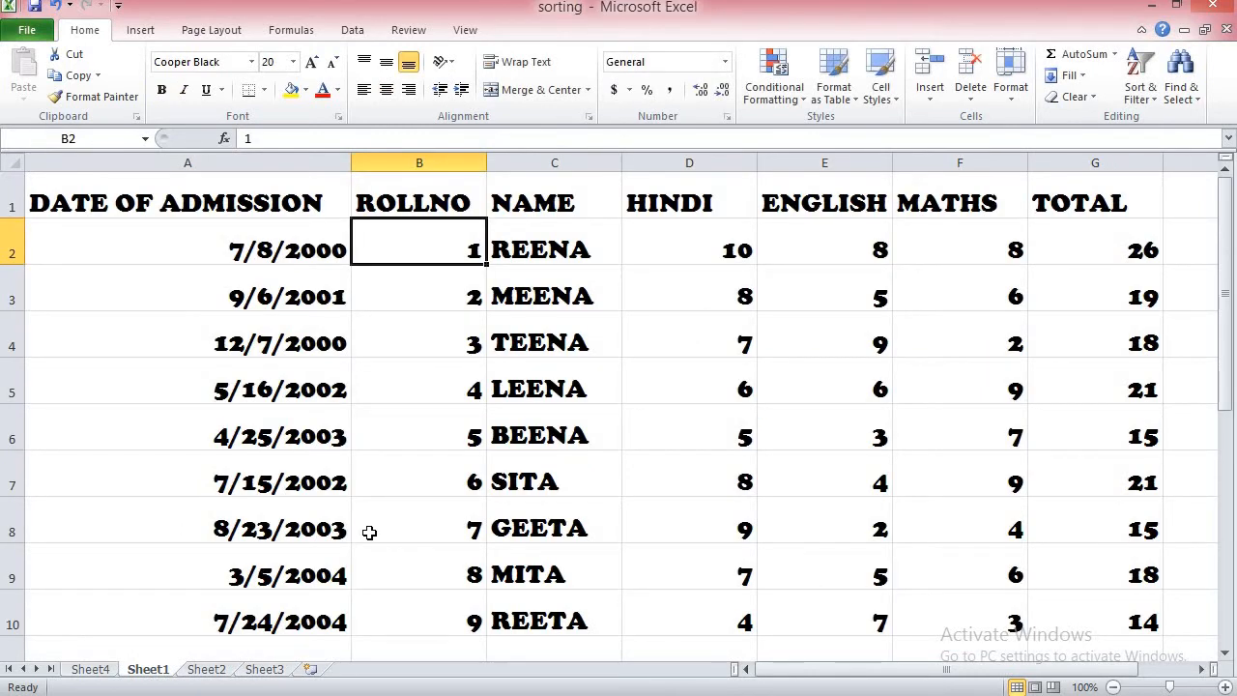
{"action": "key", "text": "ctrl+shift+l"}
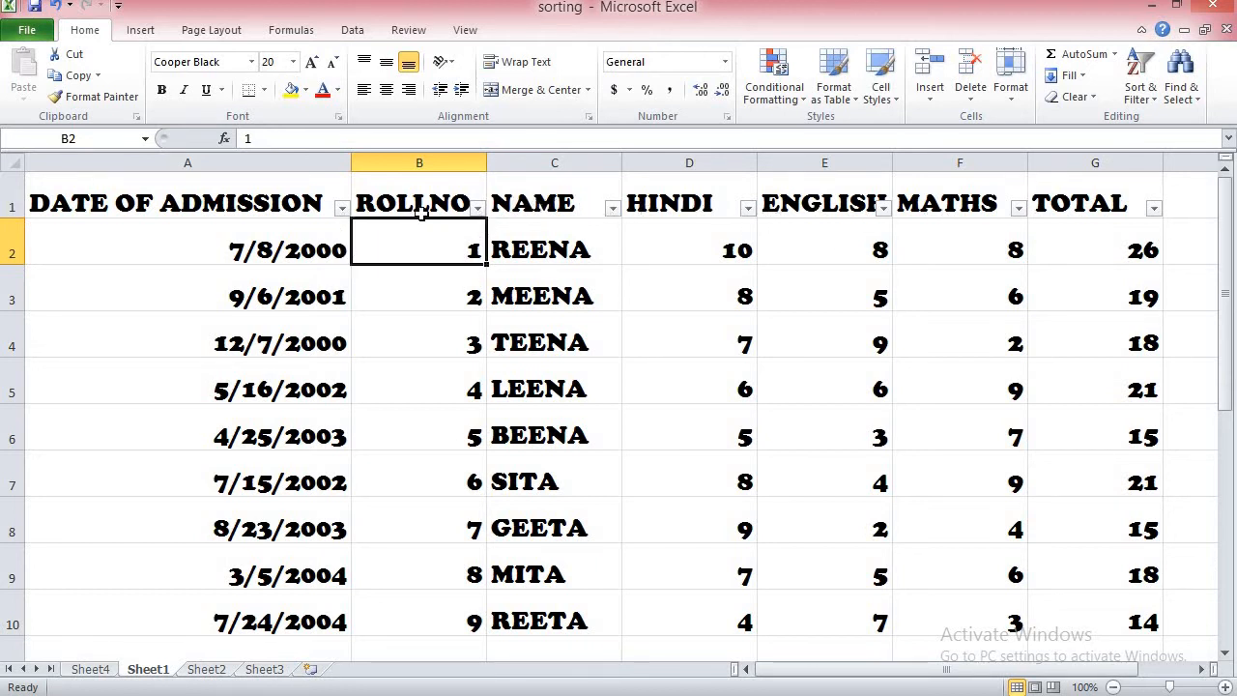
Step: Filter the DATE OF ADMISSION column to show only 2004 records, and clear that column's filter
{"action": "left_click", "coordinate": [342, 208]}
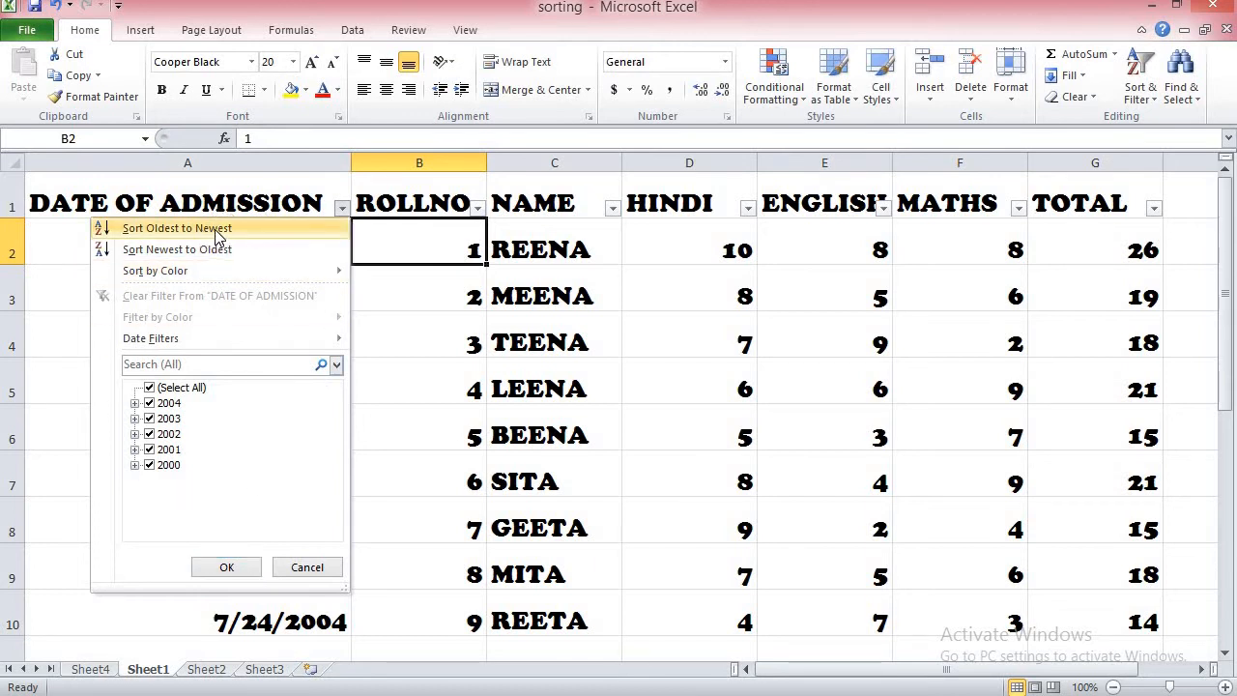
{"action": "left_click", "coordinate": [148, 387]}
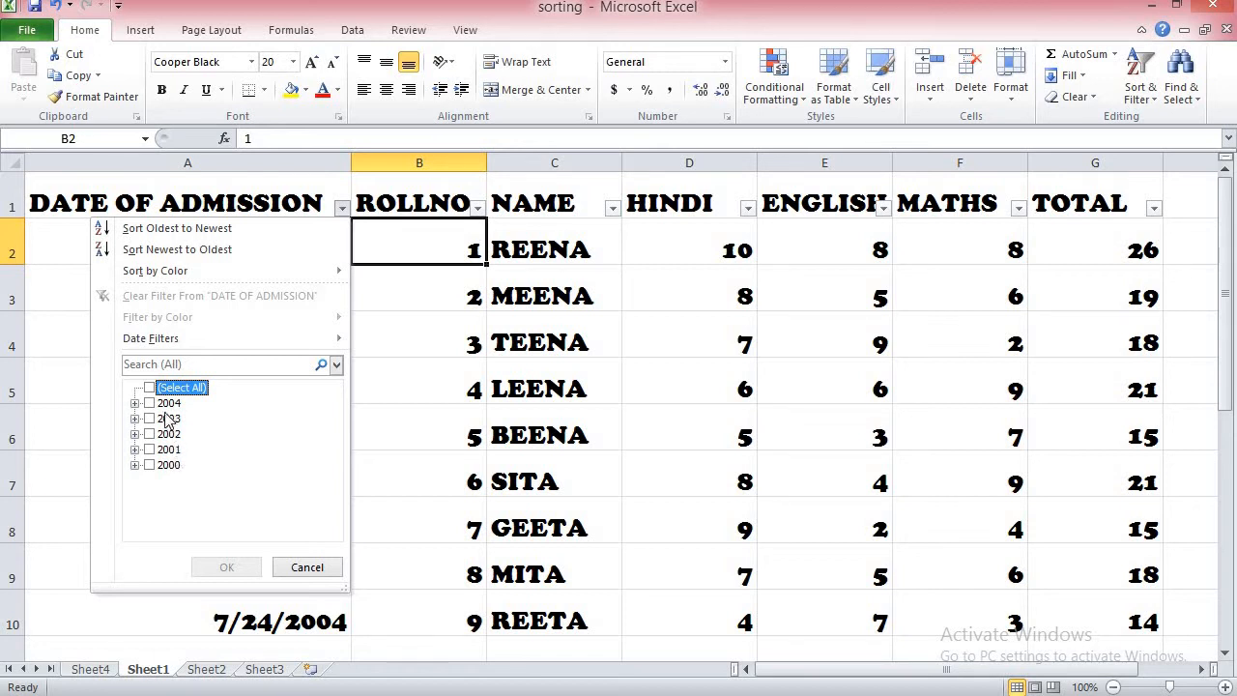
{"action": "left_click", "coordinate": [150, 404]}
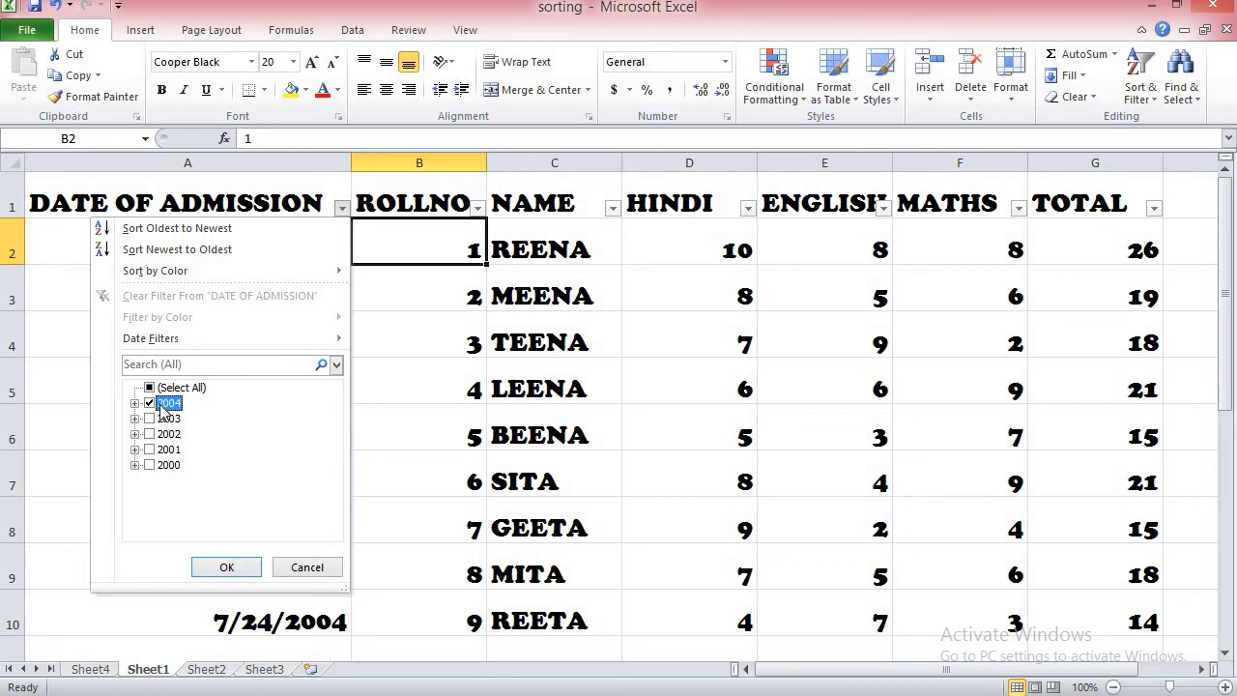
{"action": "left_click", "coordinate": [240, 569]}
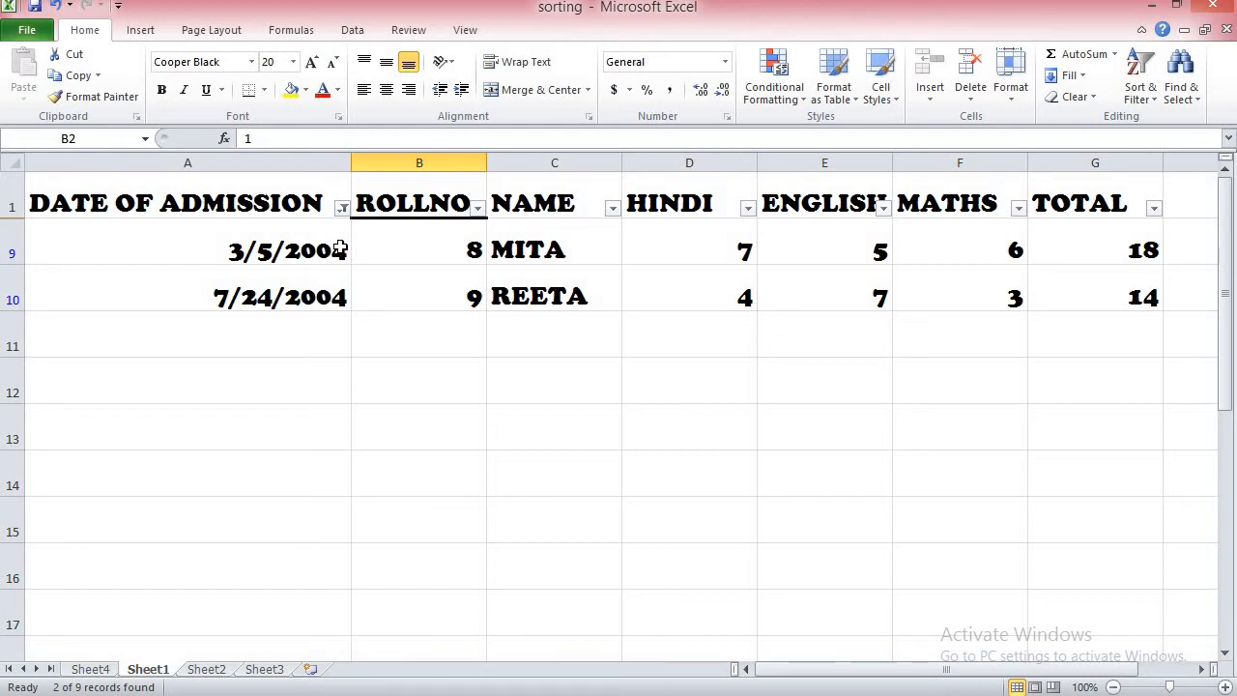
{"action": "left_click", "coordinate": [343, 211]}
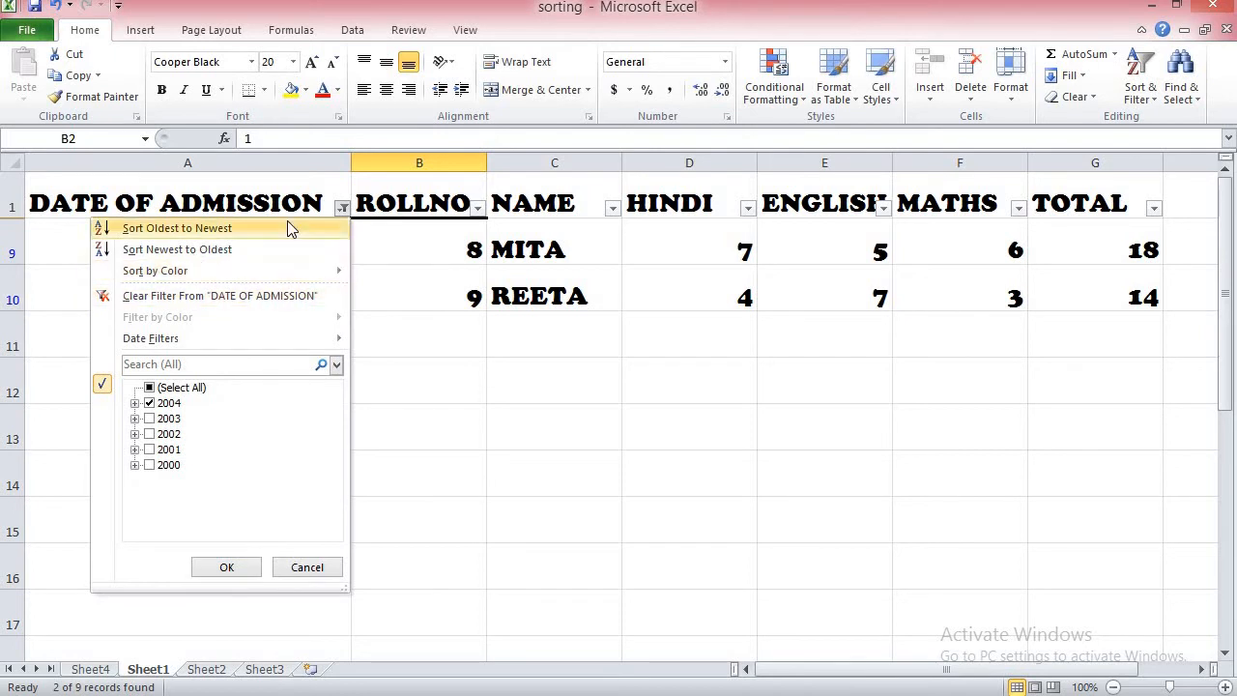
{"action": "left_click", "coordinate": [203, 297]}
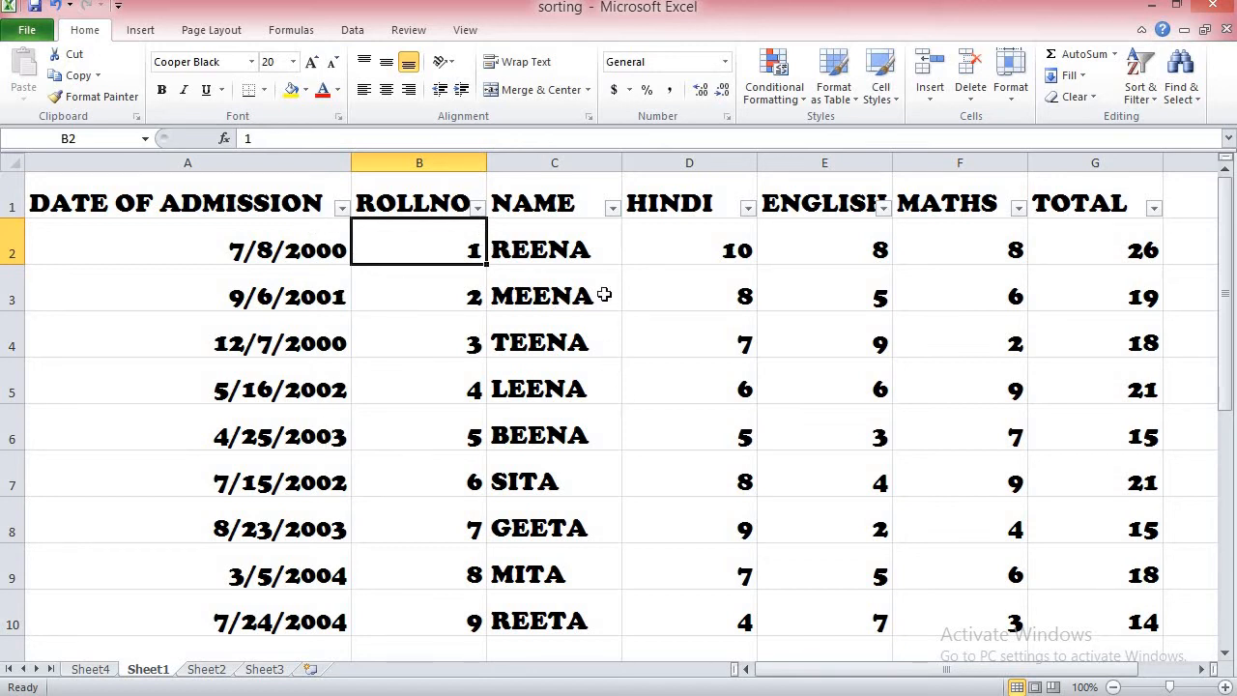
{"action": "left_click", "coordinate": [612, 209]}
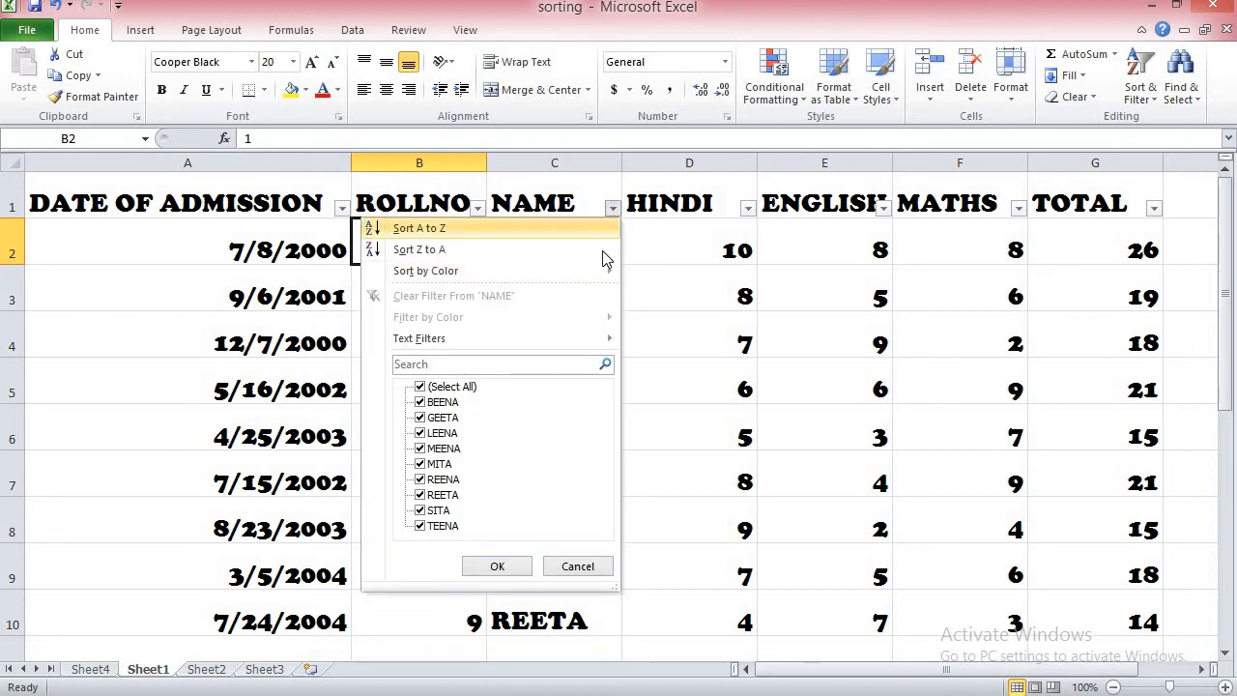
{"action": "left_click", "coordinate": [343, 208]}
{"action": "left_click", "coordinate": [342, 208]}
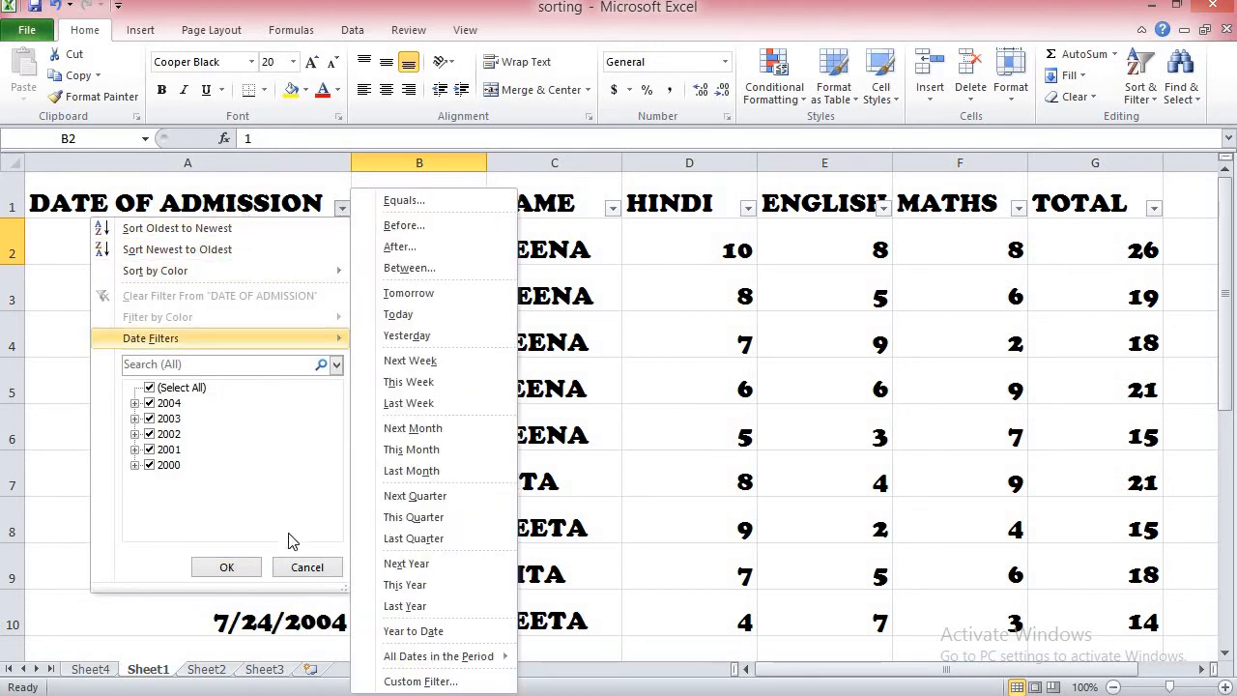
{"action": "left_click", "coordinate": [317, 568]}
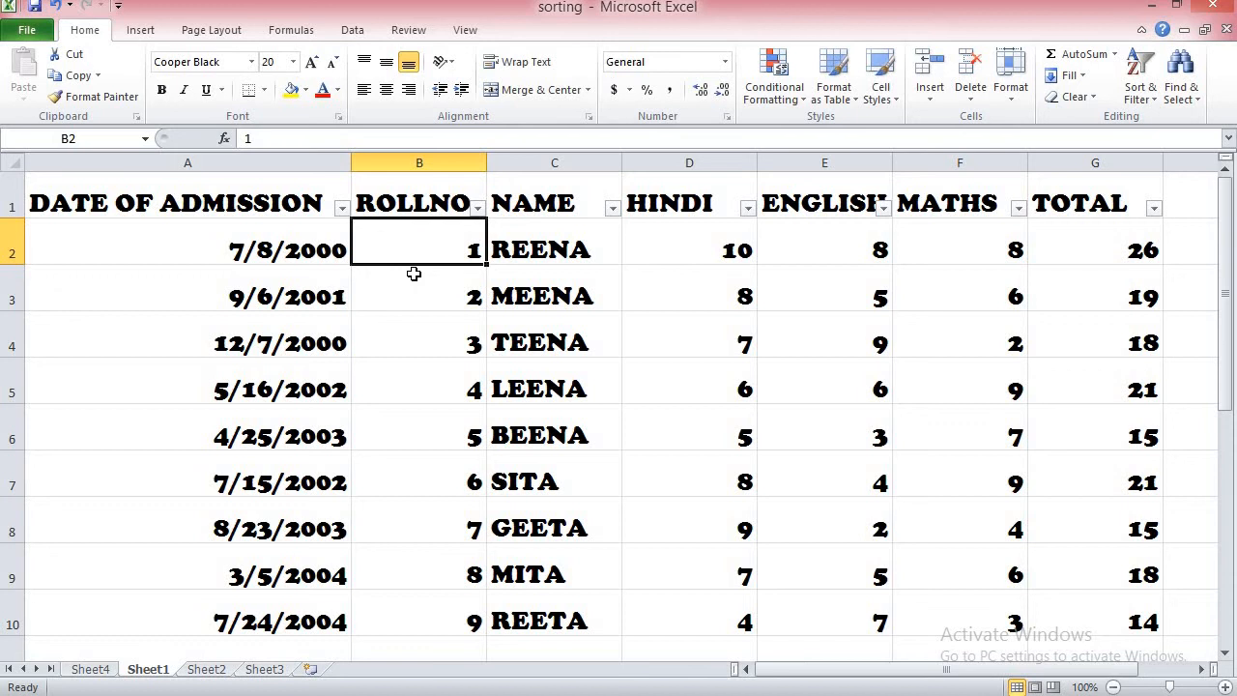
Step: Turn the table's filtering off and on again
{"action": "key", "text": "ctrl+shift+l"}
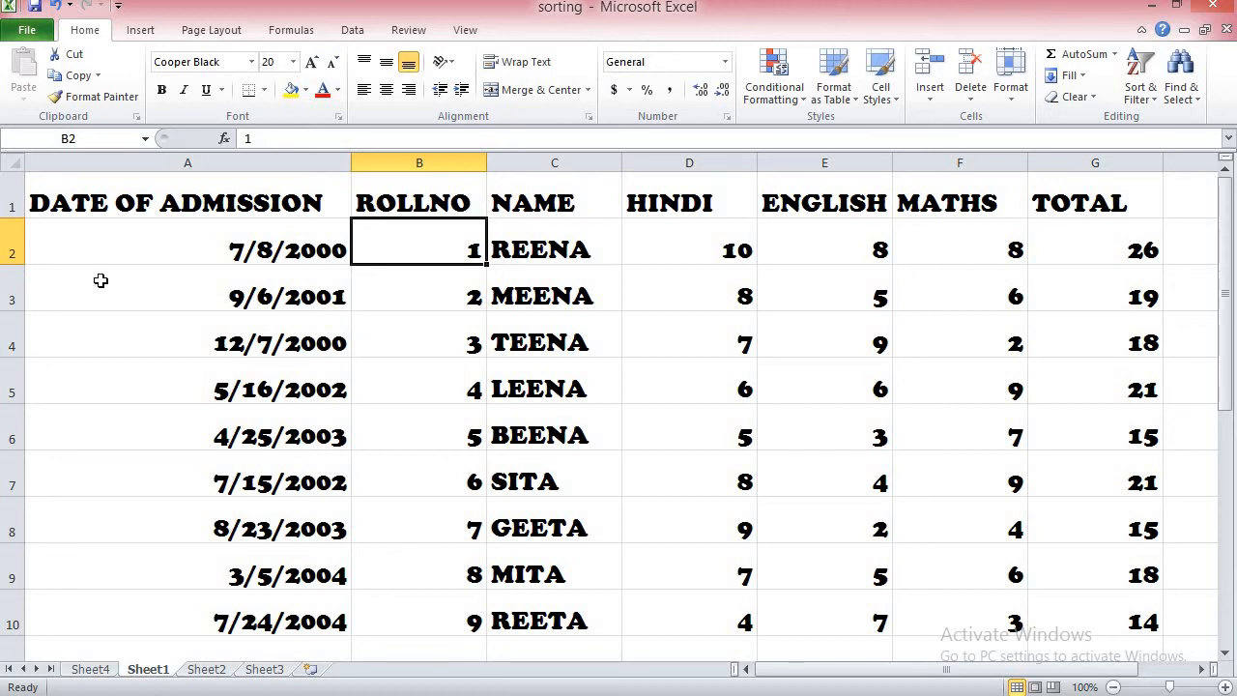
{"action": "left_click", "coordinate": [342, 30]}
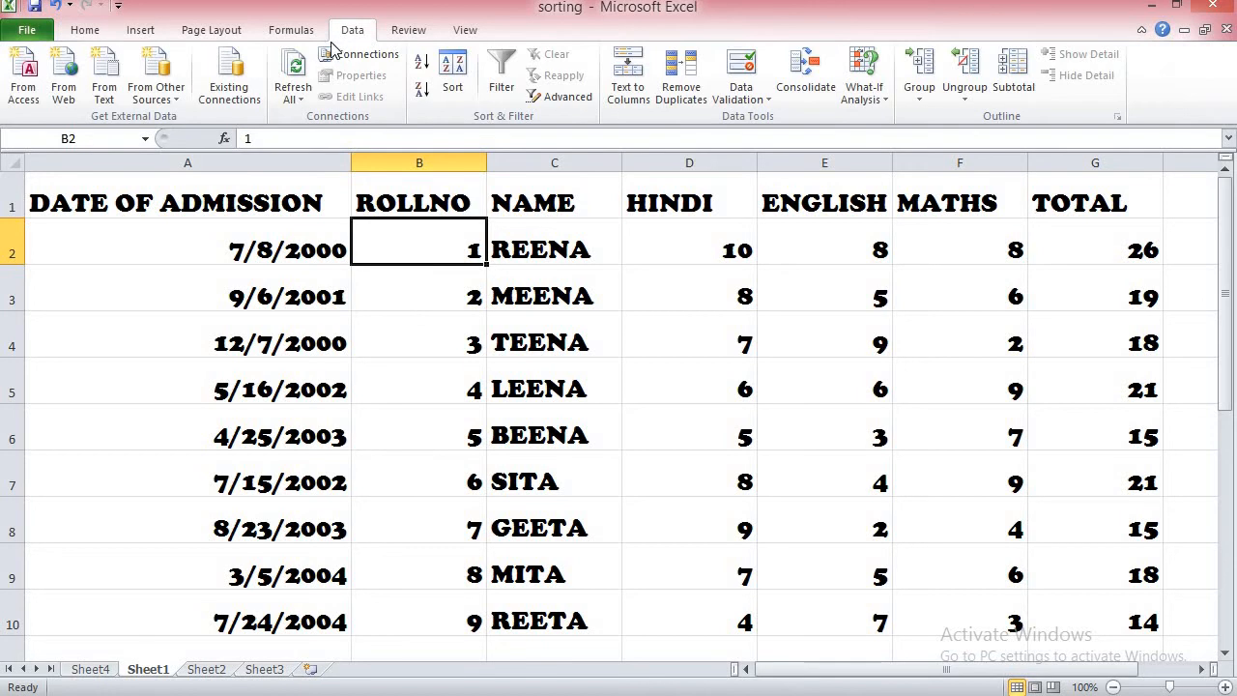
{"action": "left_click", "coordinate": [501, 88]}
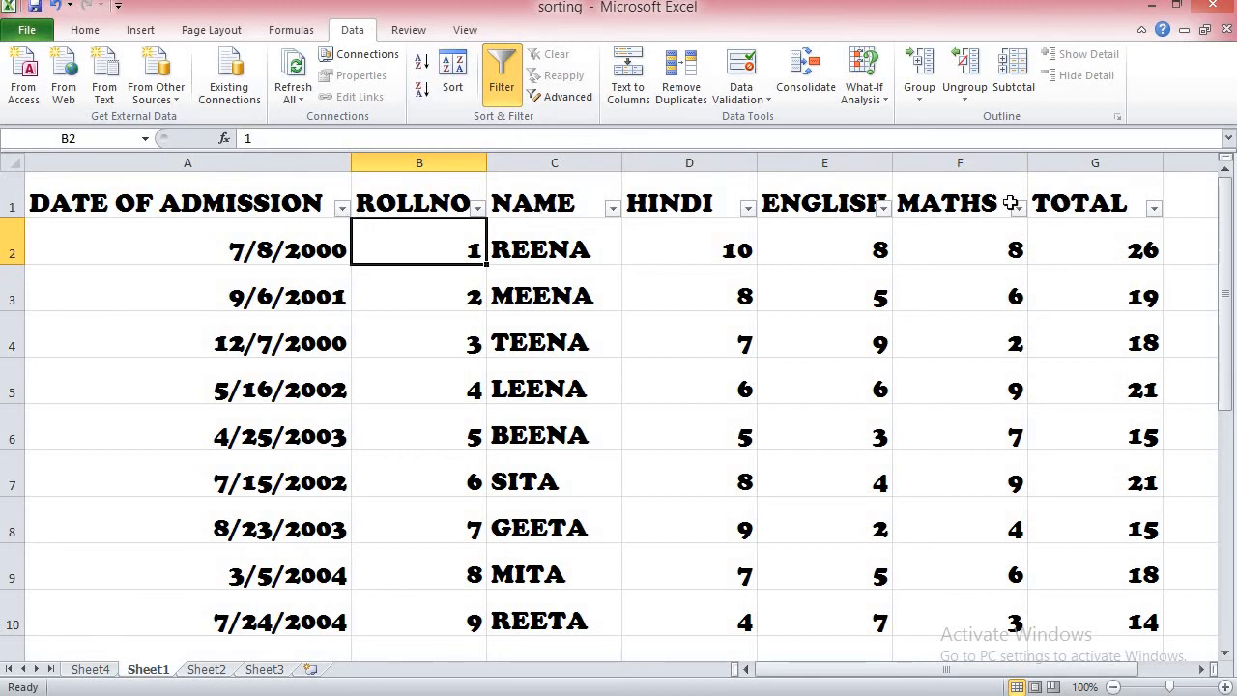
Step: Filter the NAME column to show only the students with roll numbers 2, 3, 5 and 9, and remove filtering from the table
{"action": "left_click", "coordinate": [613, 209]}
{"action": "mouse_move", "coordinate": [502, 261]}
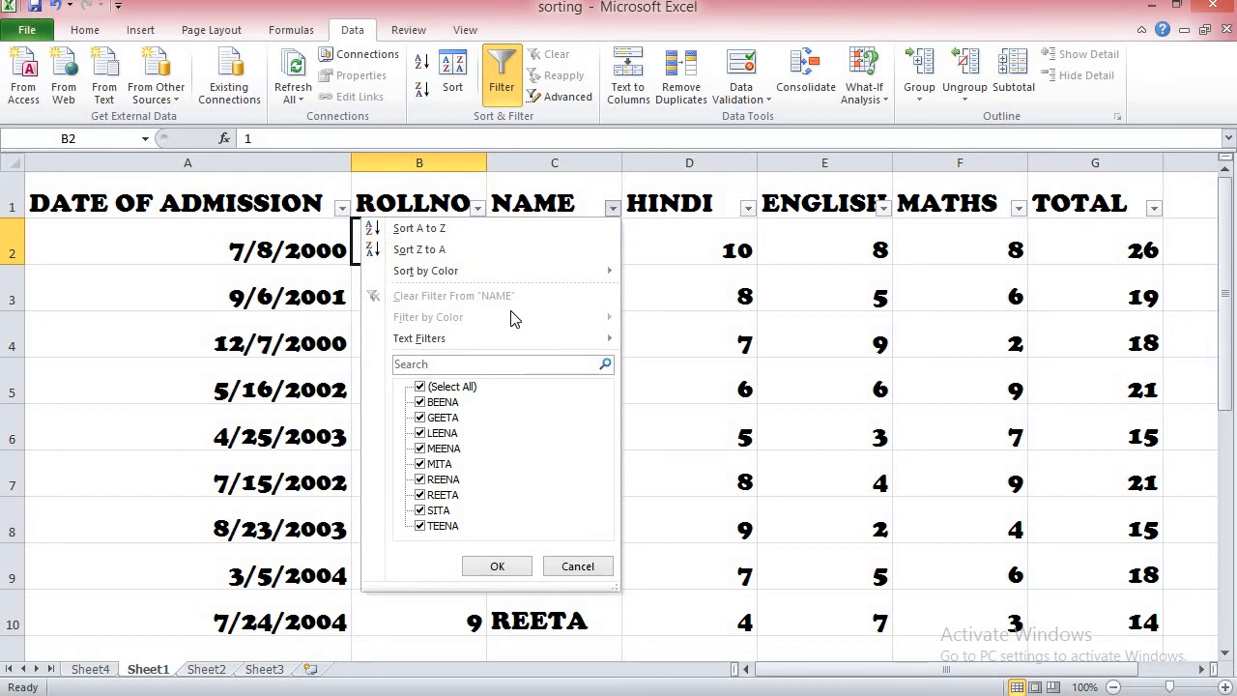
{"action": "left_click", "coordinate": [421, 387]}
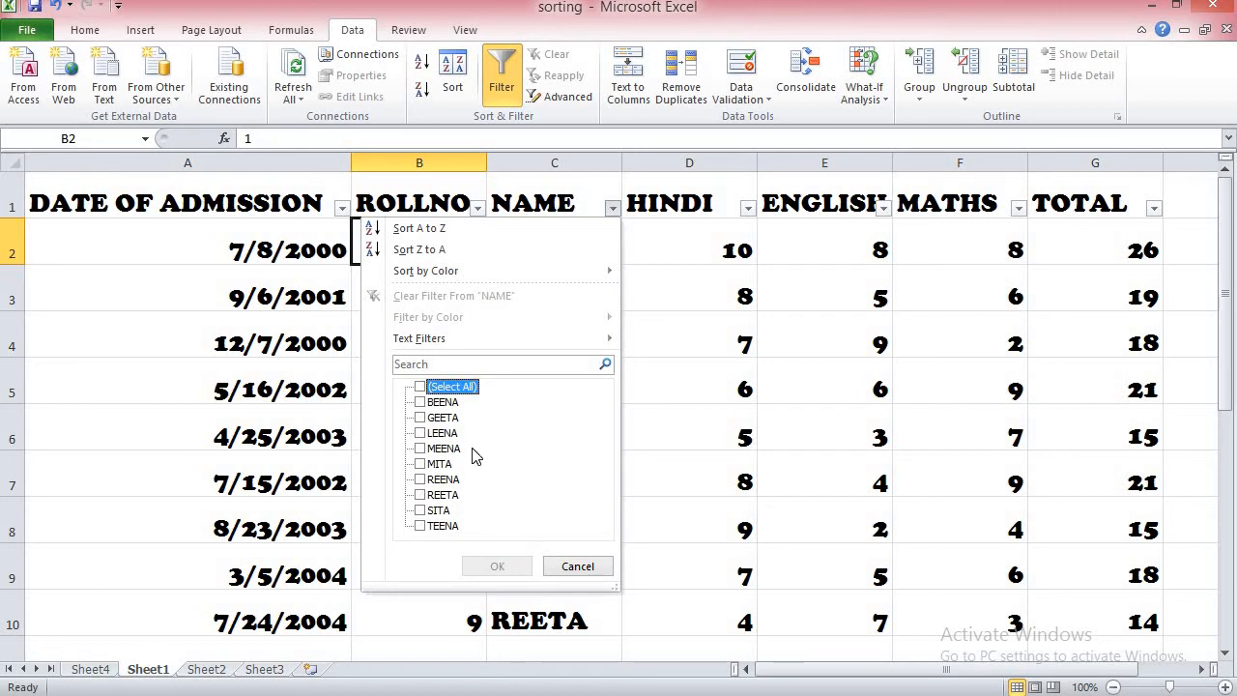
{"action": "left_click", "coordinate": [418, 404]}
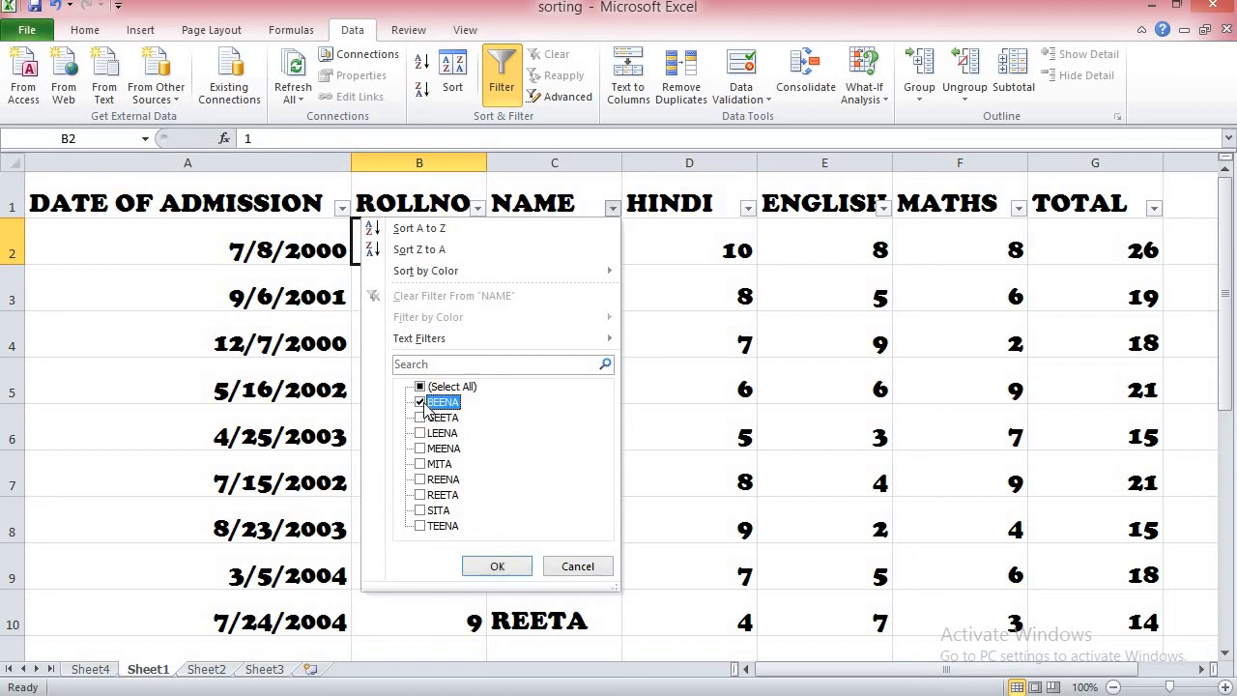
{"action": "left_click", "coordinate": [430, 496]}
{"action": "left_click", "coordinate": [425, 496]}
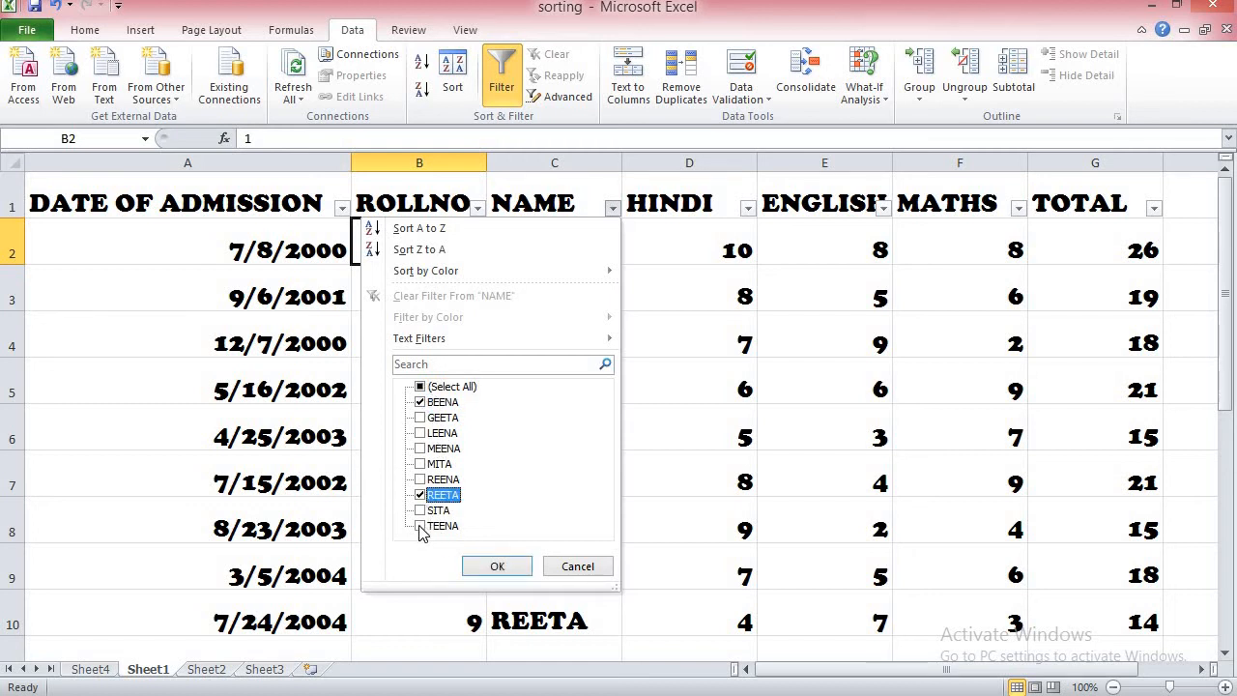
{"action": "left_click", "coordinate": [422, 527]}
{"action": "left_click", "coordinate": [424, 449]}
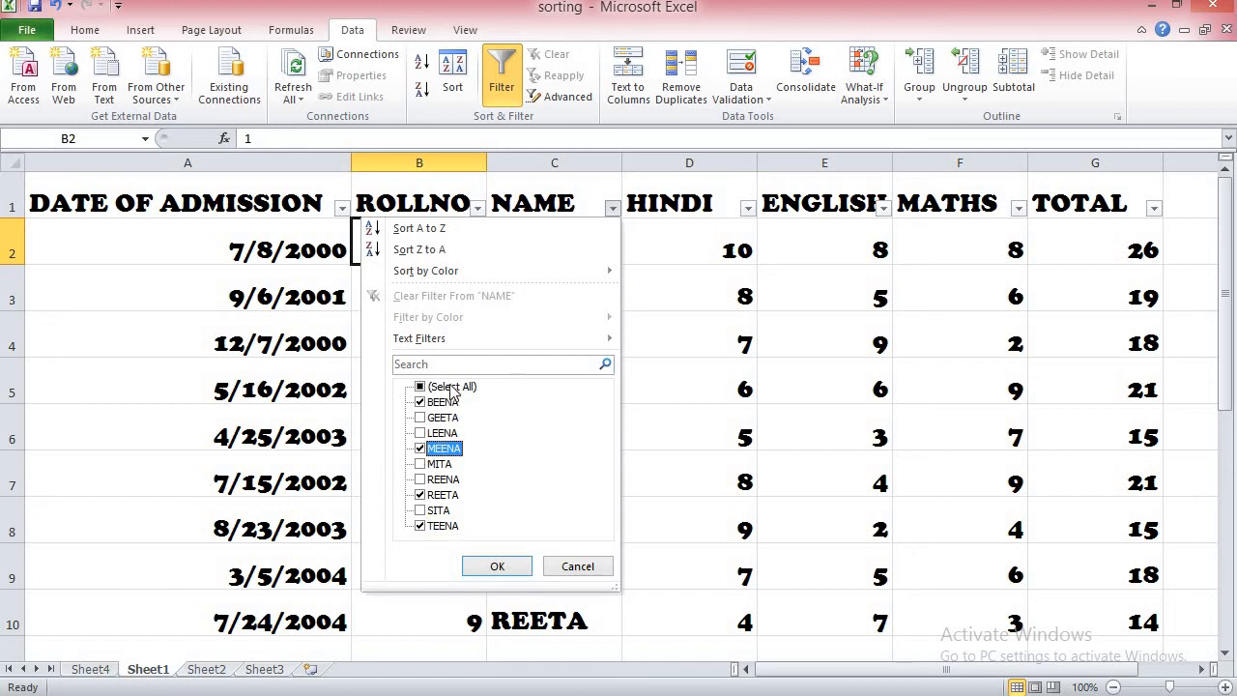
{"action": "left_click", "coordinate": [499, 570]}
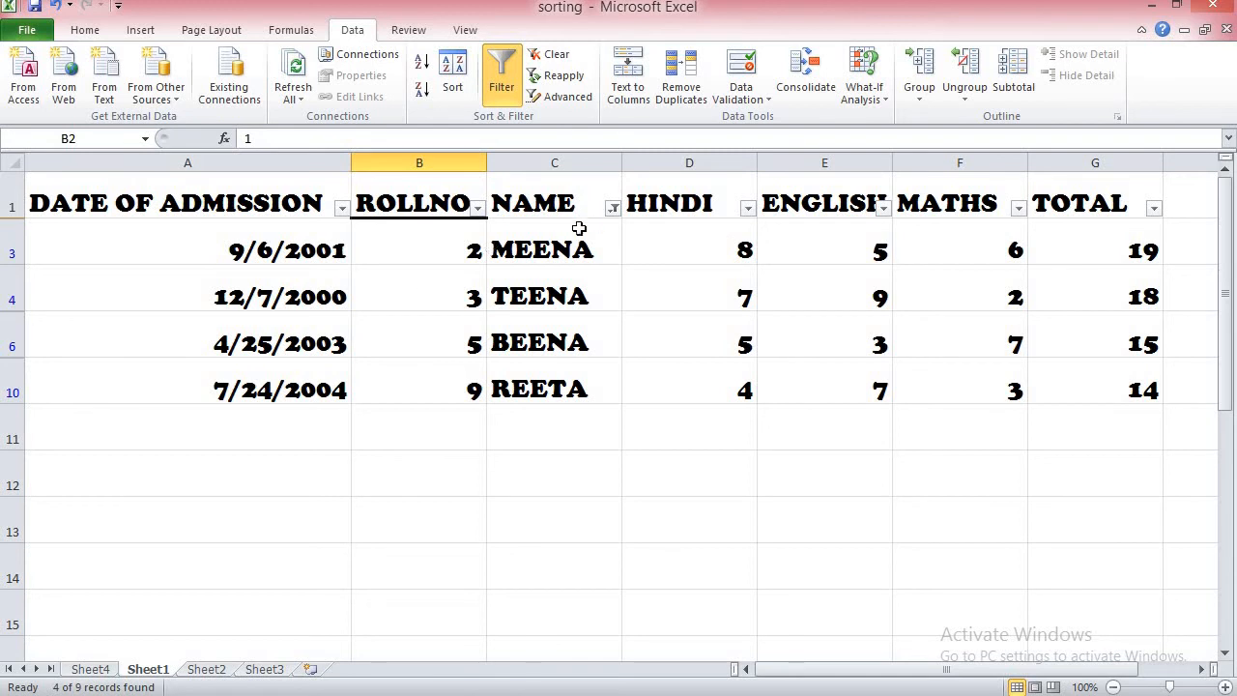
{"action": "left_click", "coordinate": [503, 85]}
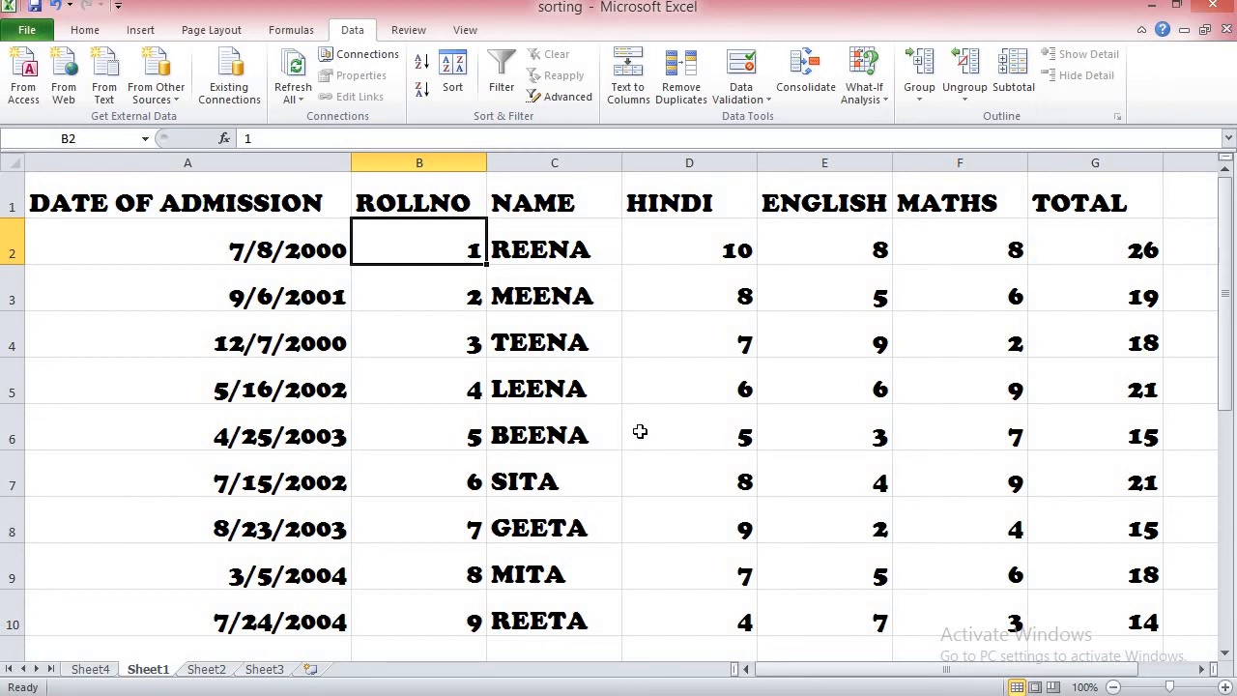
Step: Re-enable filtering on the marks table with cell C4 selected
{"action": "left_click", "coordinate": [715, 205]}
{"action": "left_click", "coordinate": [660, 373]}
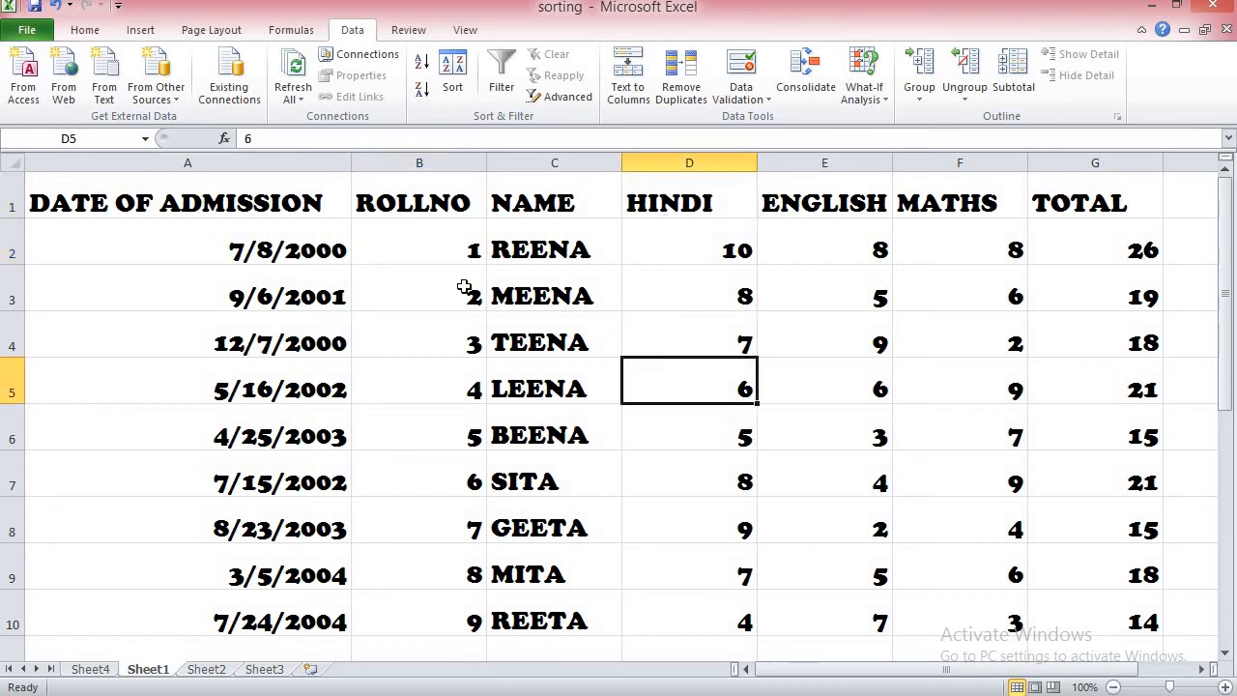
{"action": "left_click", "coordinate": [499, 333]}
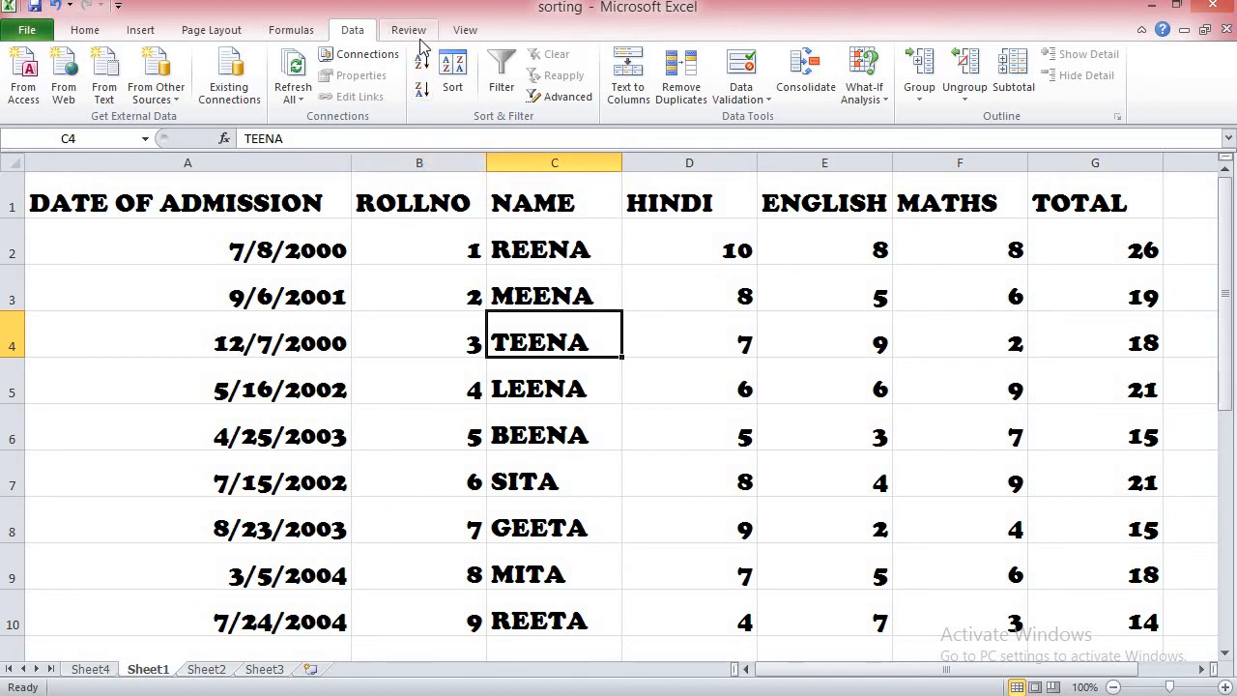
{"action": "left_click", "coordinate": [501, 105]}
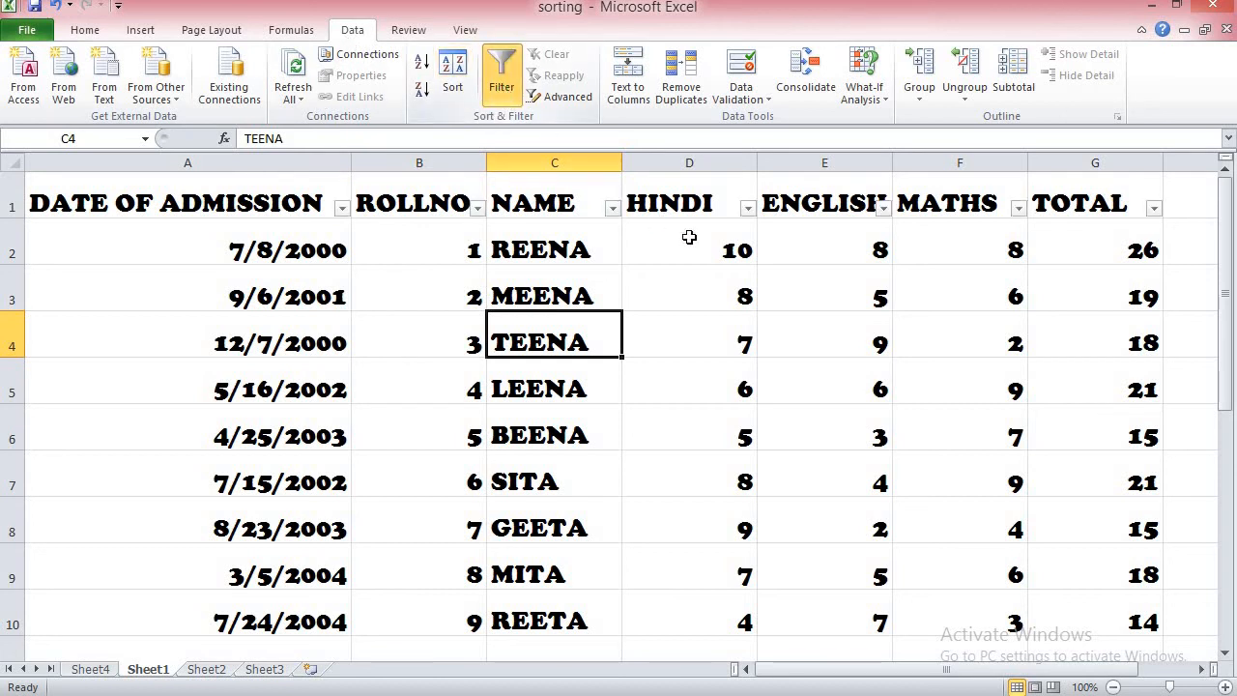
Step: Filter the HINDI column to show only marks of 9 and 10, and turn the table's filtering off
{"action": "left_click", "coordinate": [748, 208]}
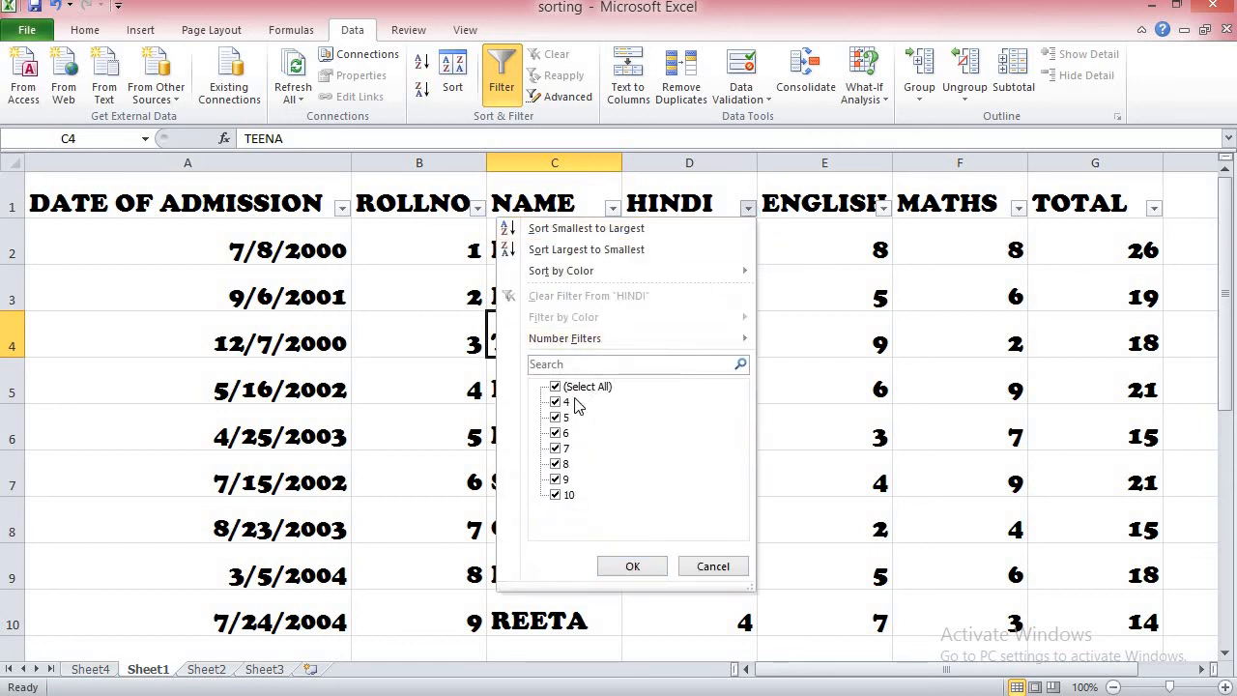
{"action": "left_click", "coordinate": [585, 386]}
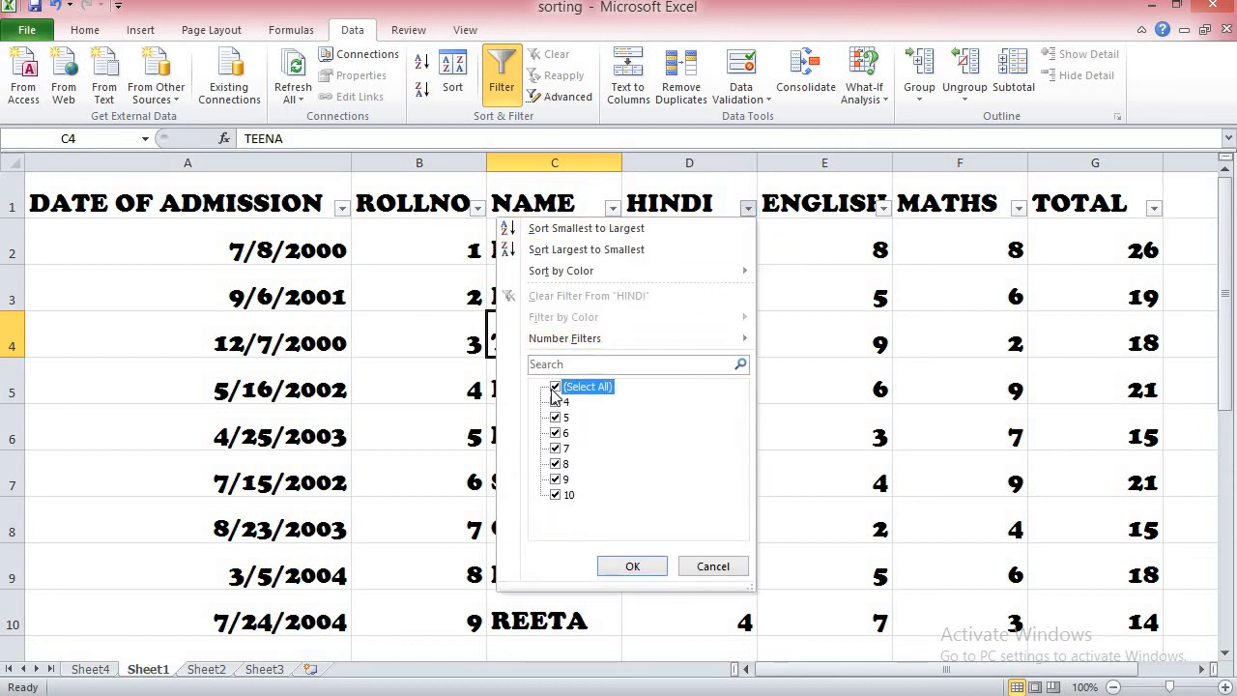
{"action": "left_click", "coordinate": [556, 479]}
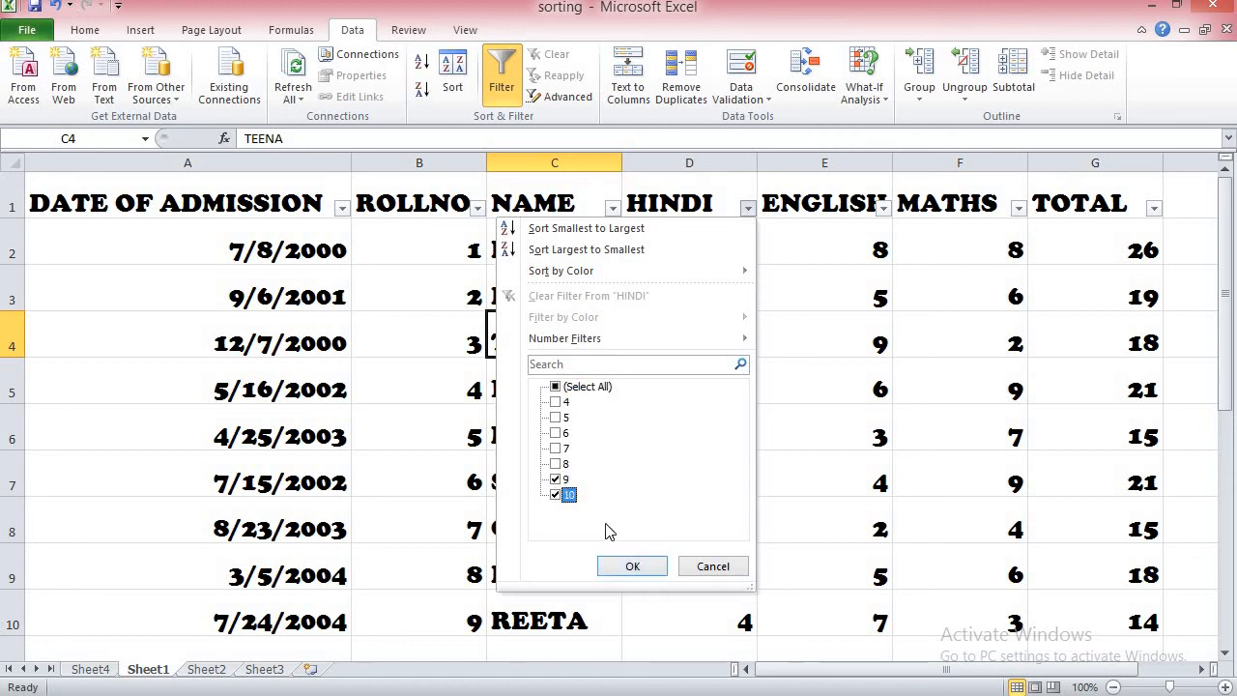
{"action": "left_click", "coordinate": [630, 567]}
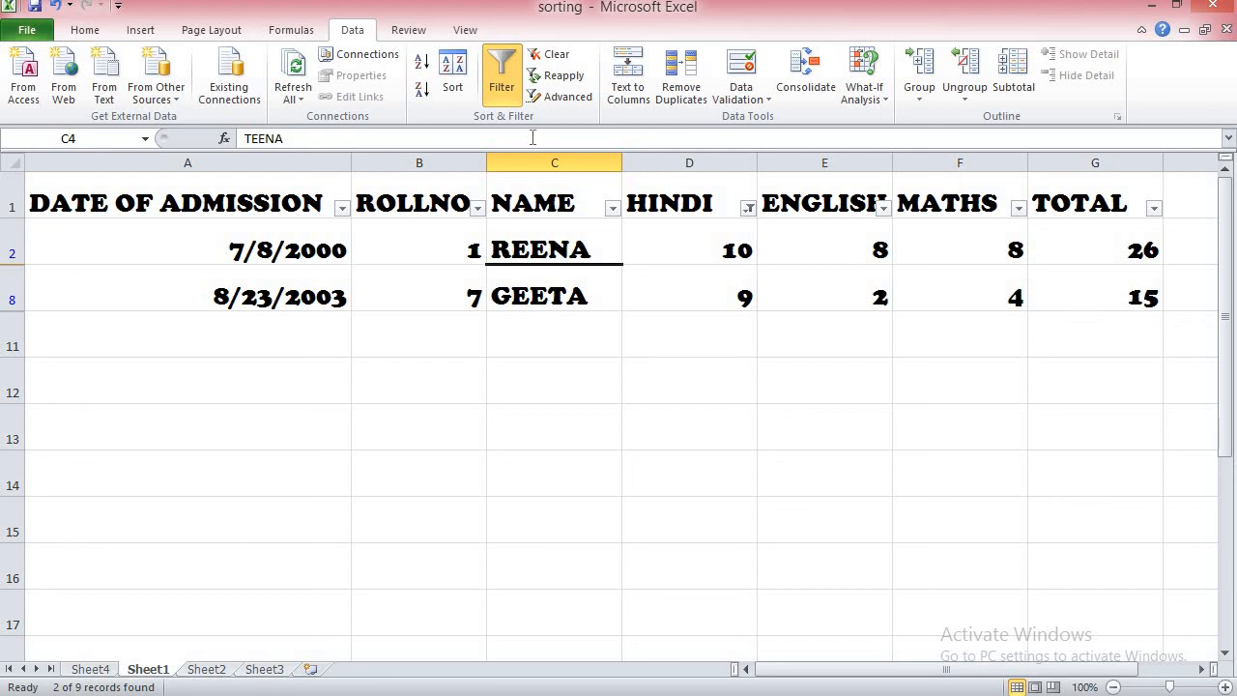
{"action": "left_click", "coordinate": [501, 91]}
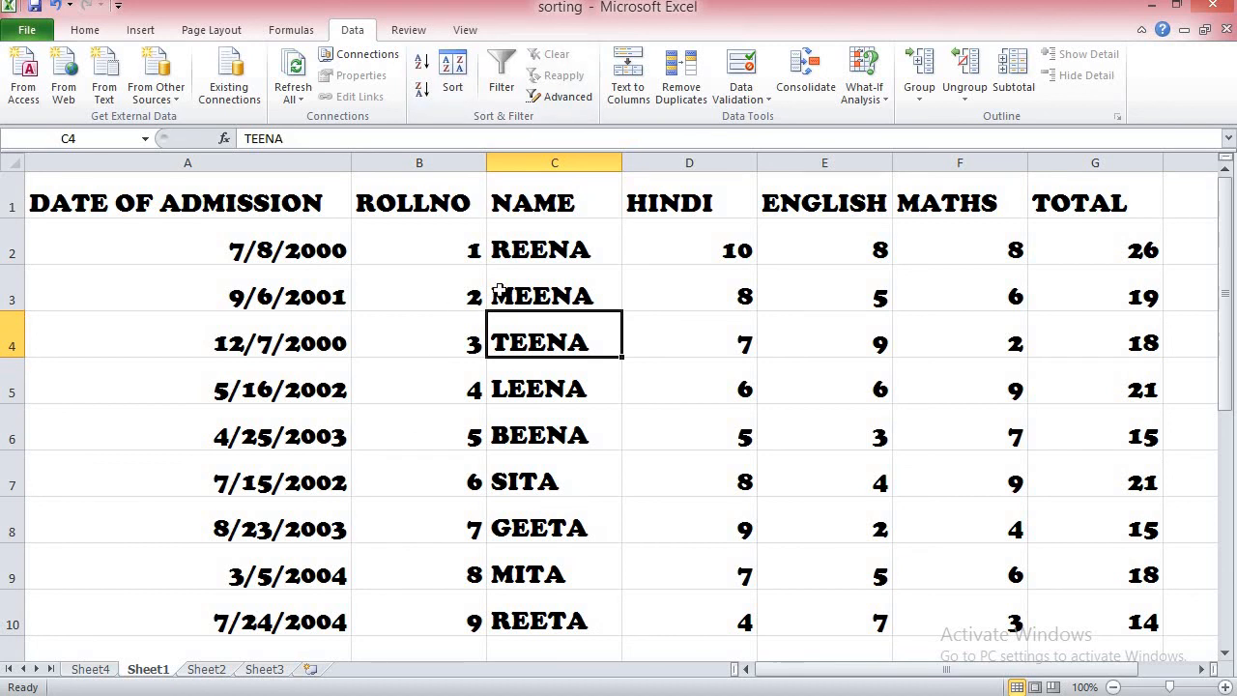